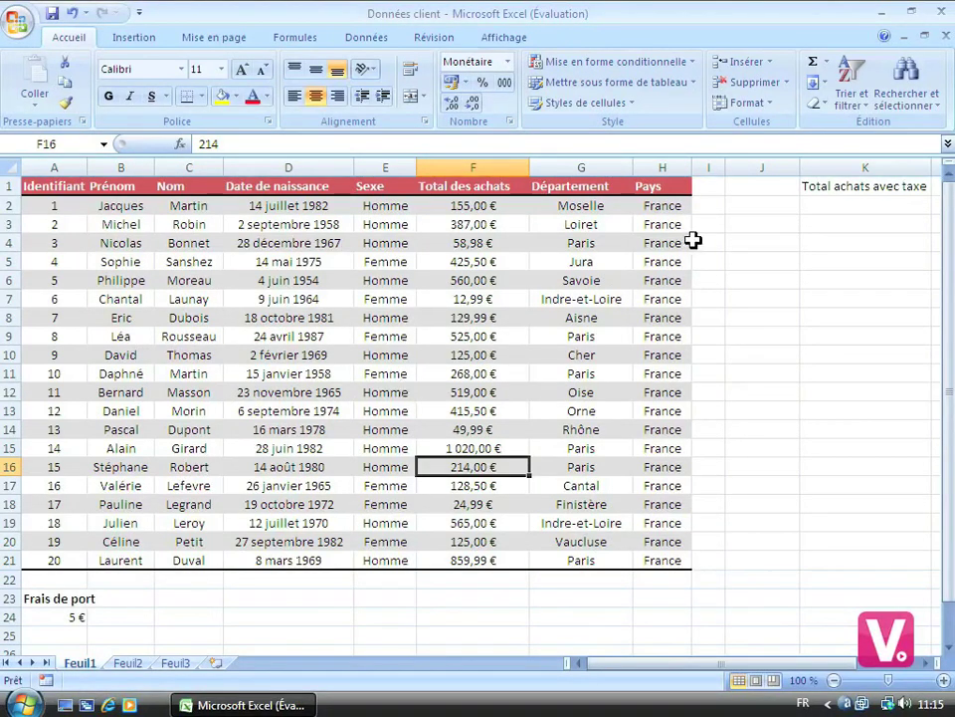
# Enter the formula =F2 in cell J2 to start the running total of purchases
pyautogui.click(752, 205)
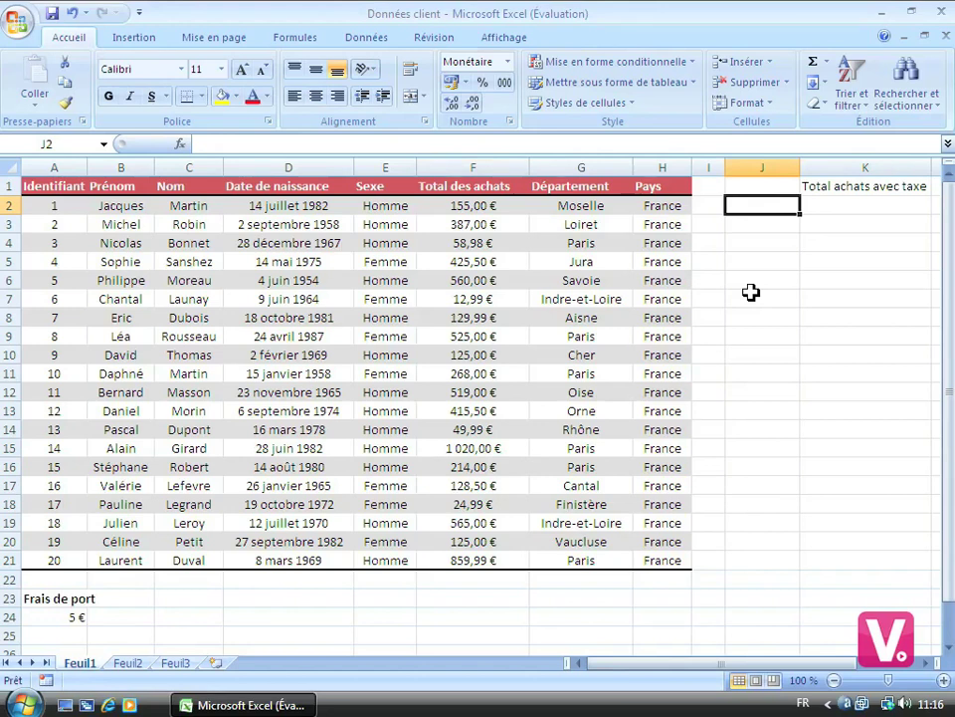
pyautogui.write('=')
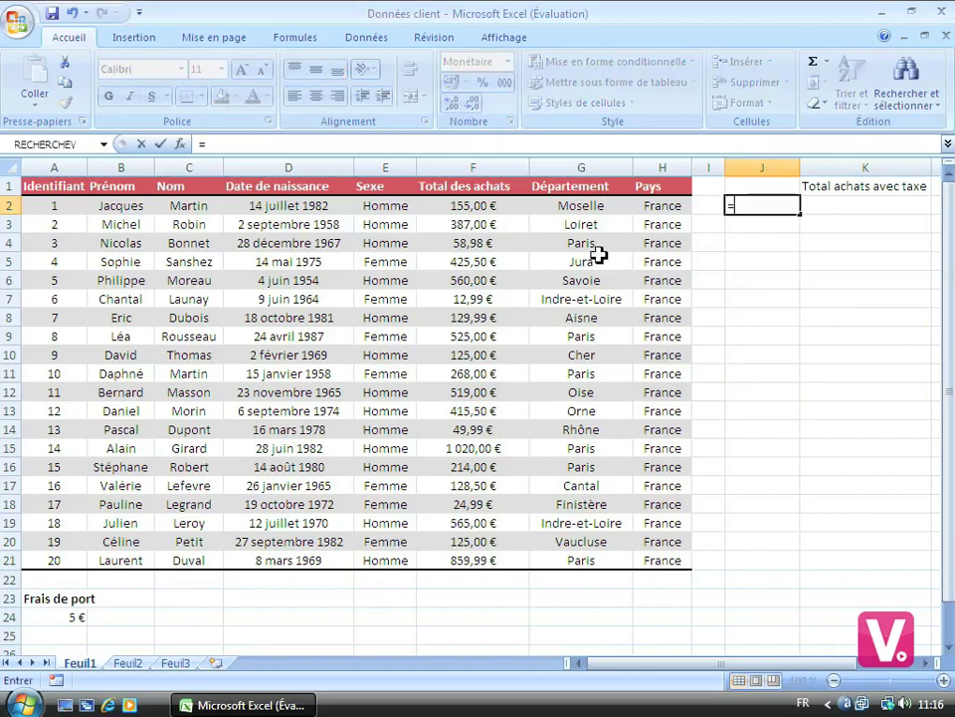
pyautogui.click(483, 206)
pyautogui.press('Return')
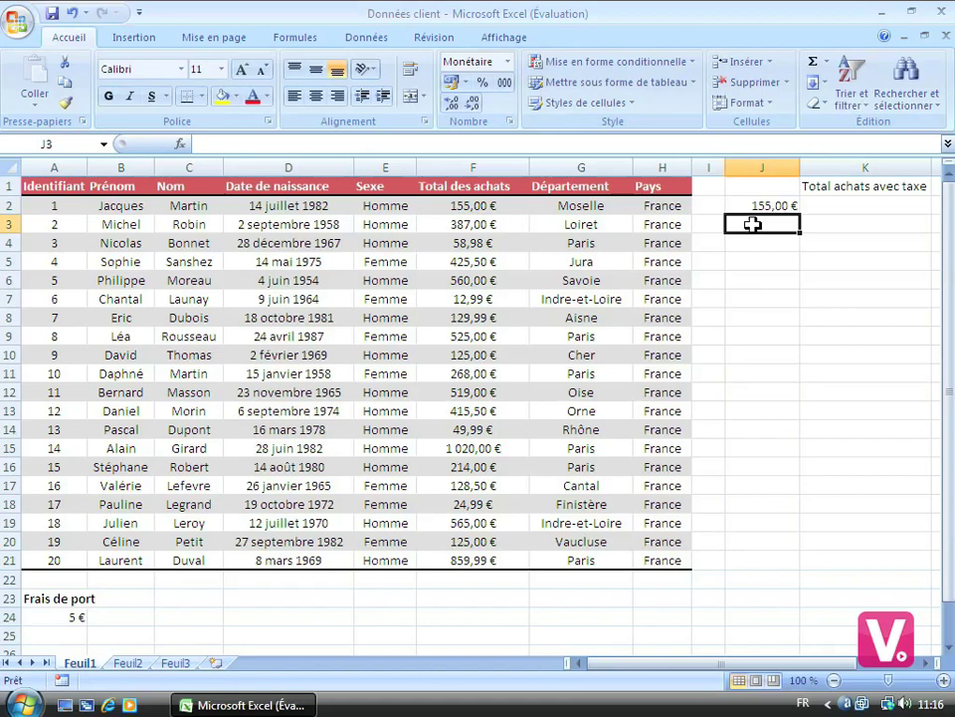
# Enter the formula =F3+J2 in cell J3 to add the second customer's purchases to the running total
pyautogui.write('=')
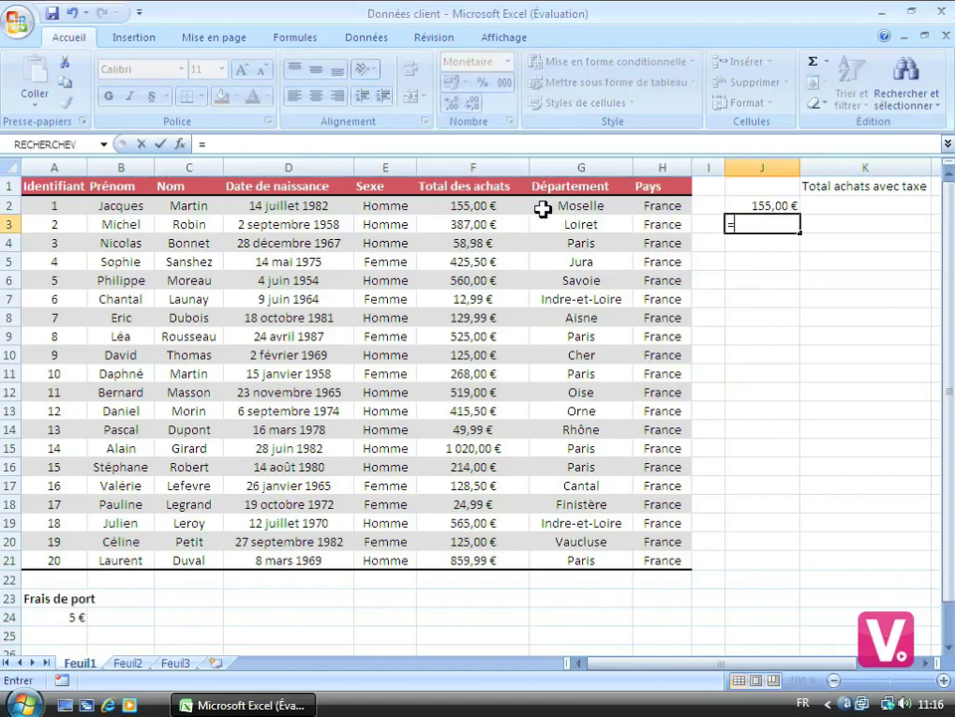
pyautogui.click(465, 225)
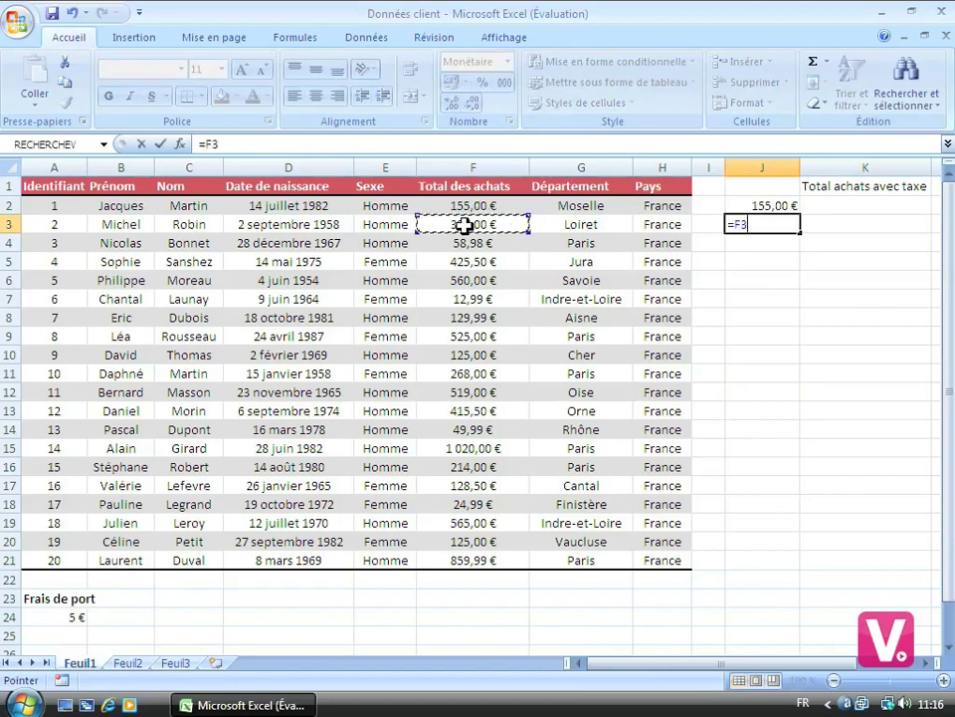
pyautogui.write('+')
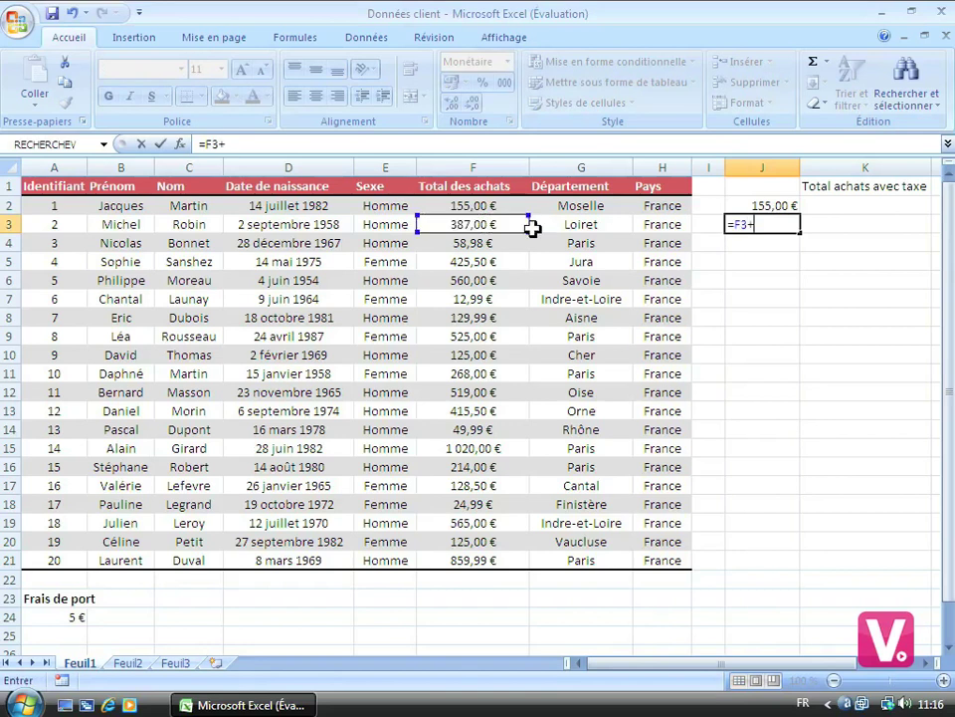
pyautogui.click(762, 206)
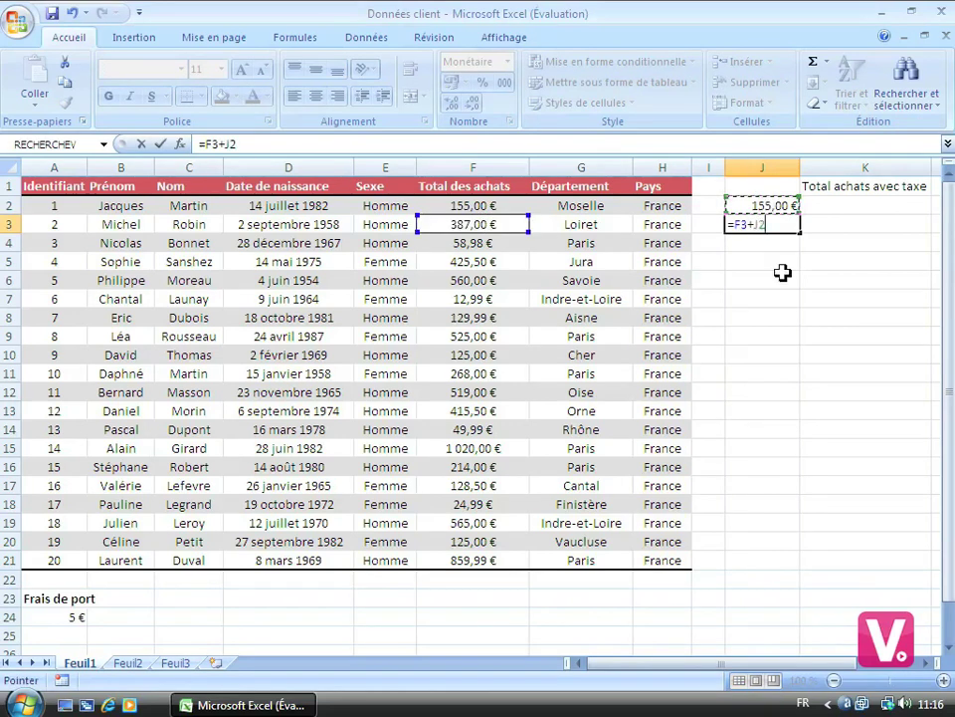
pyautogui.press('Return')
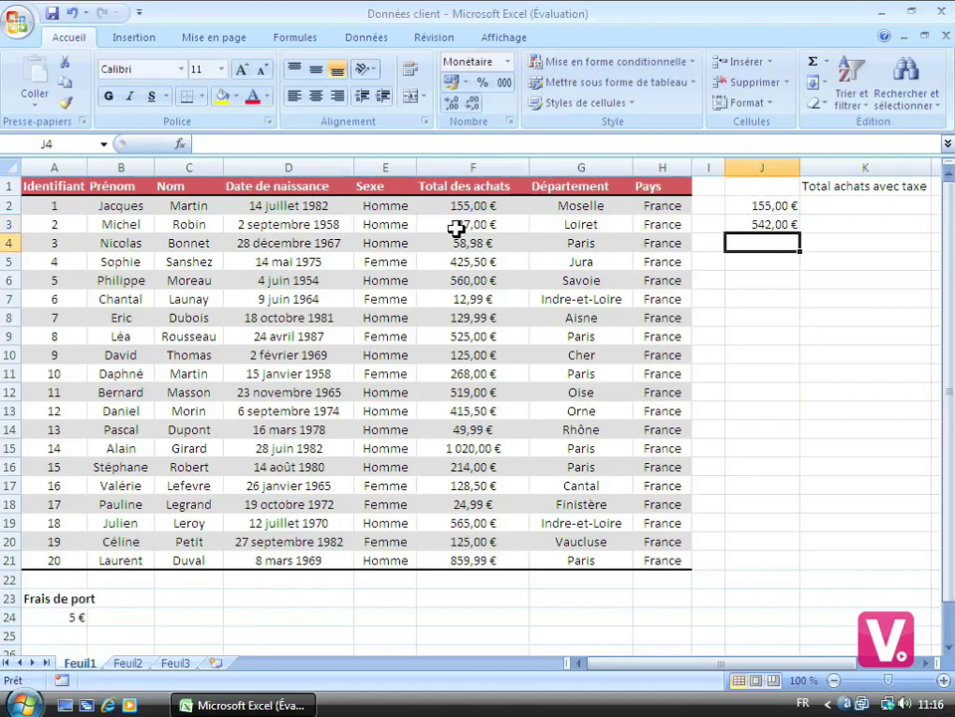
# Fill the running-total formula from J3 down to J21 and check the cell references in the copied formulas
pyautogui.click(755, 223)
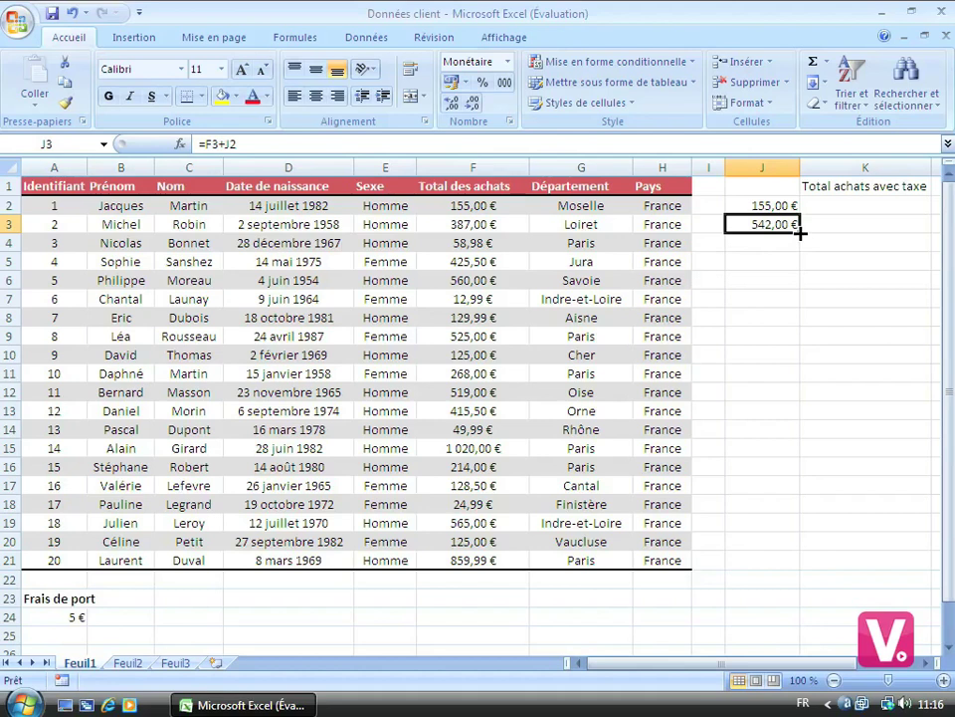
pyautogui.moveTo(800, 233)
pyautogui.mouseDown()
pyautogui.moveTo(793, 269)
pyautogui.moveTo(793, 211)
pyautogui.moveTo(864, 224)
pyautogui.moveTo(828, 265)
pyautogui.moveTo(810, 248)
pyautogui.moveTo(821, 232)
pyautogui.moveTo(910, 229)
pyautogui.moveTo(793, 250)
pyautogui.moveTo(792, 449)
pyautogui.moveTo(769, 563)
pyautogui.mouseUp()
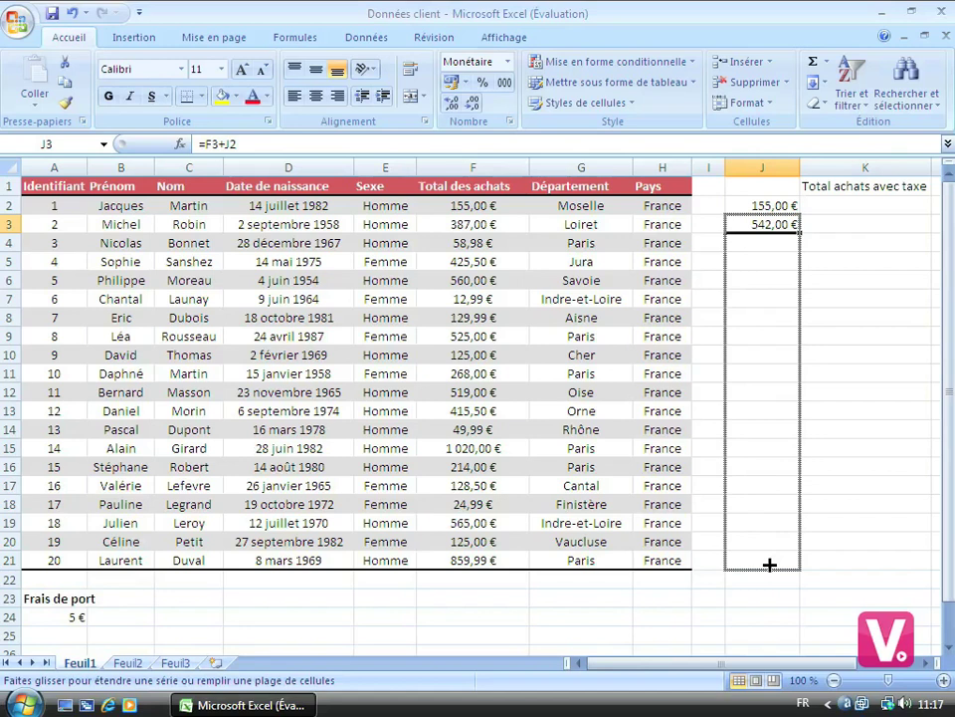
pyautogui.moveTo(769, 564); pyautogui.dragTo(772, 561)
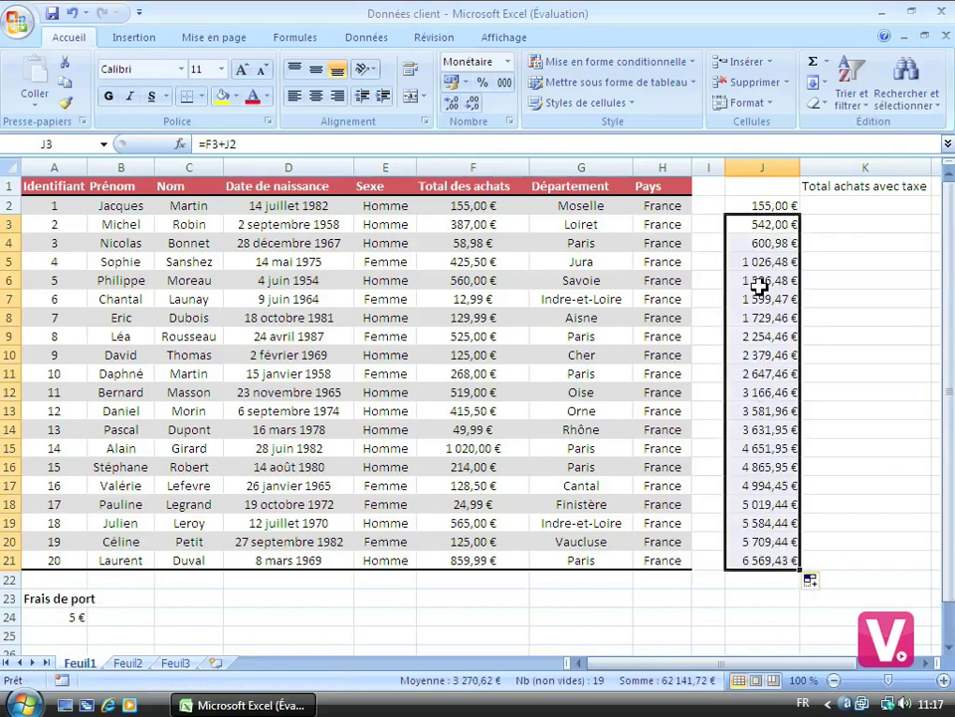
pyautogui.click(760, 246)
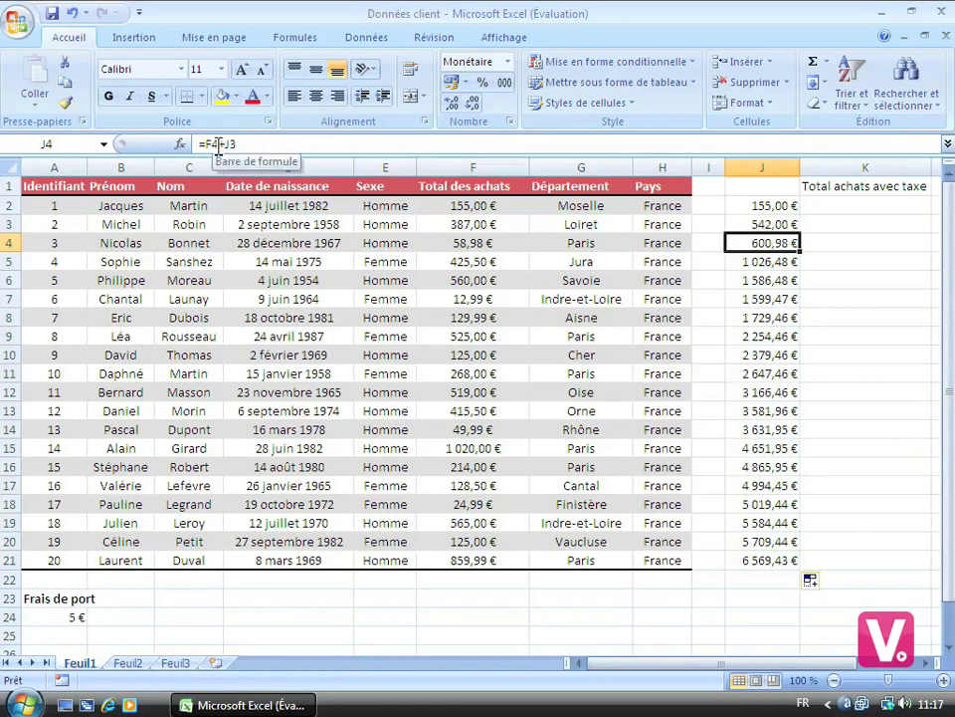
pyautogui.click(748, 262)
pyautogui.click(772, 280)
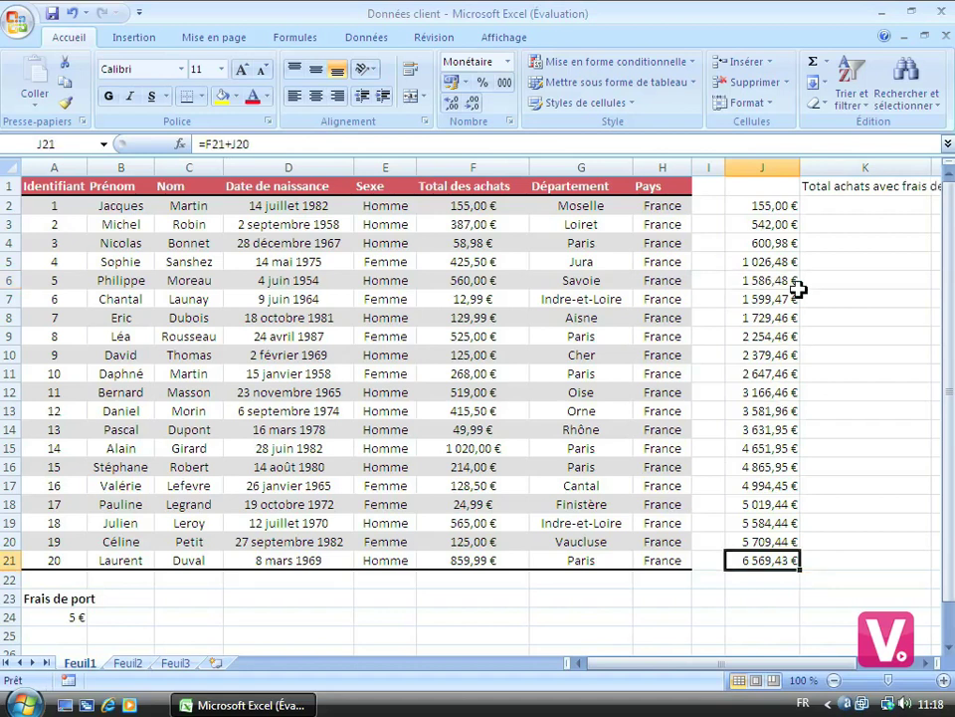
# Enter the formula =F2+A24 in cell K2 to add the shipping cost to the first customer's purchases
pyautogui.click(847, 205)
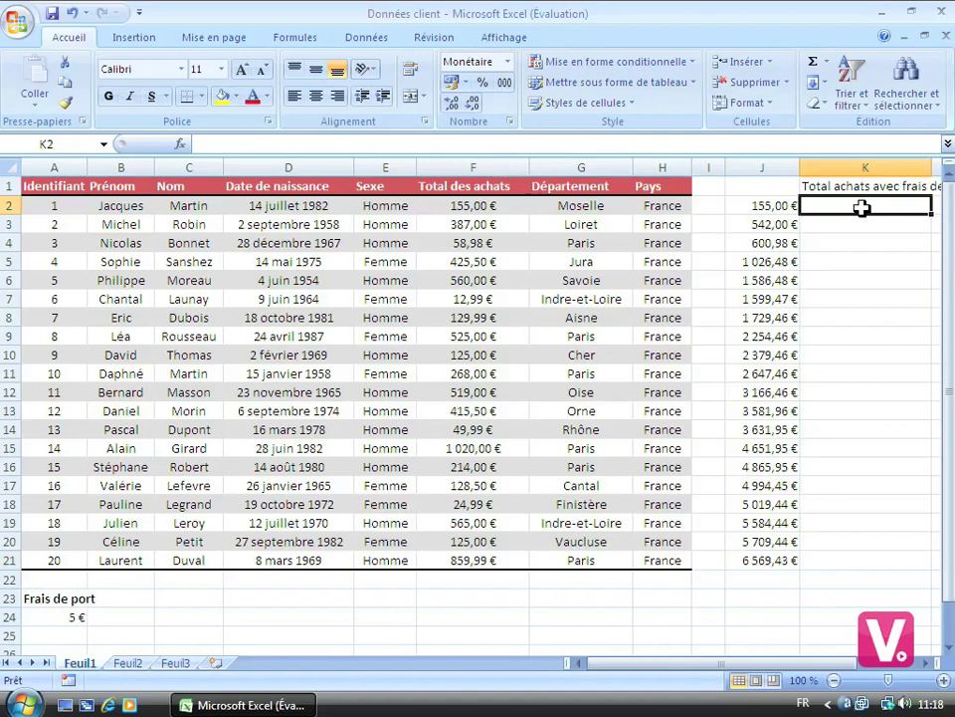
pyautogui.write('=')
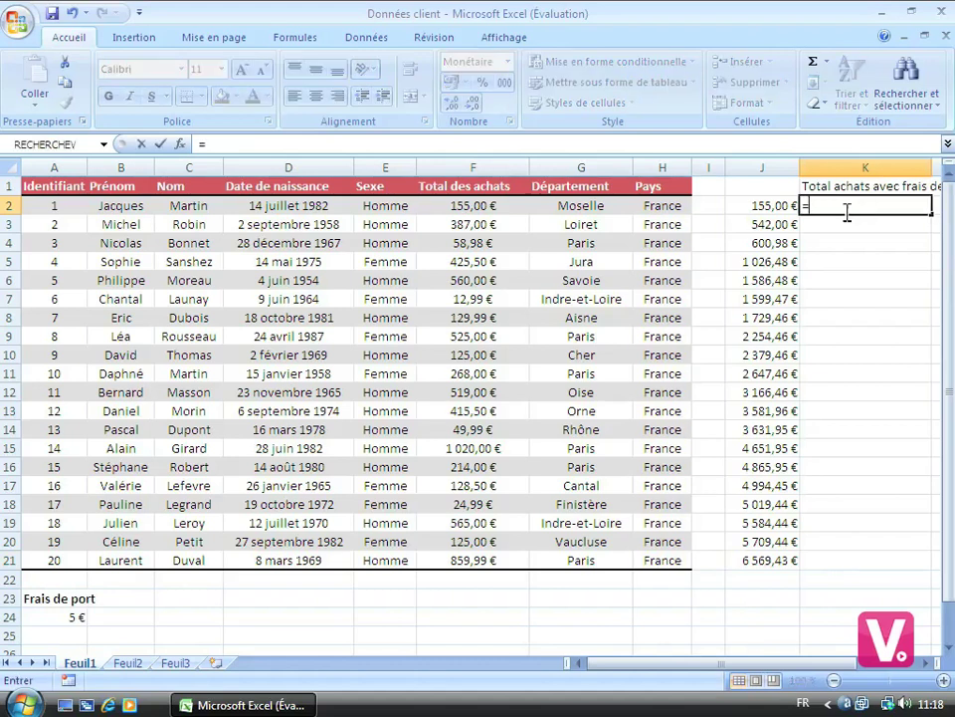
pyautogui.click(440, 207)
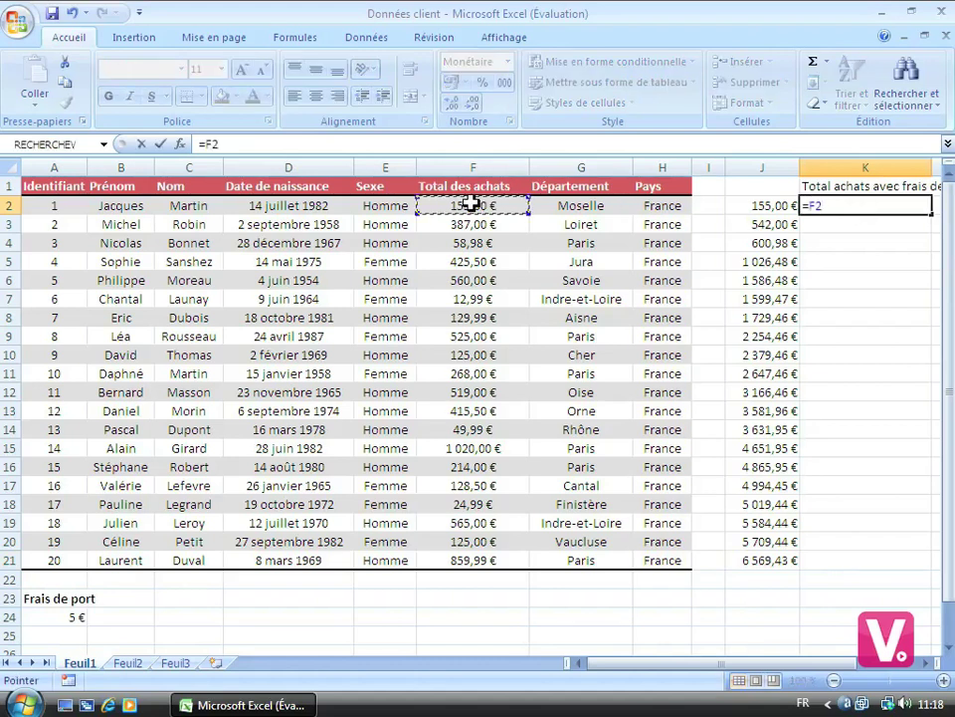
pyautogui.write('+')
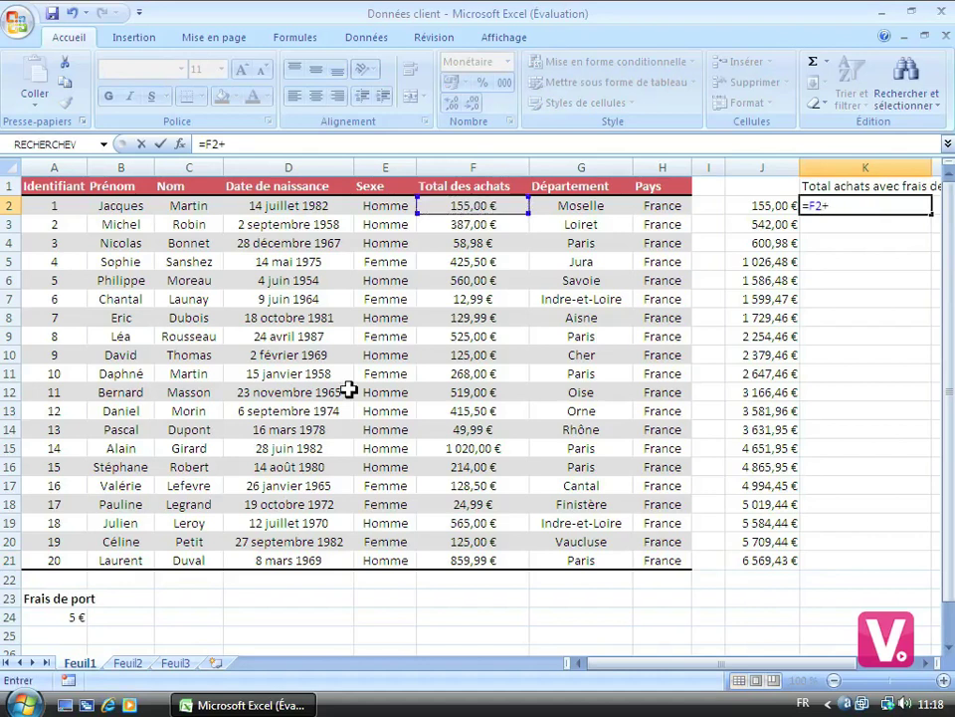
pyautogui.click(53, 618)
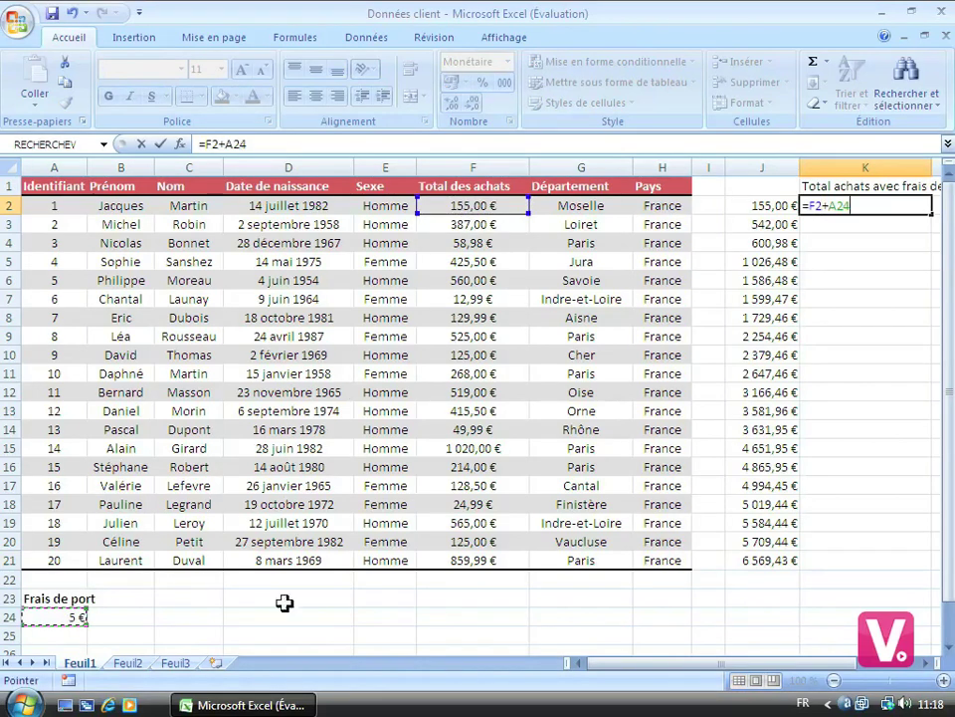
pyautogui.press('Return')
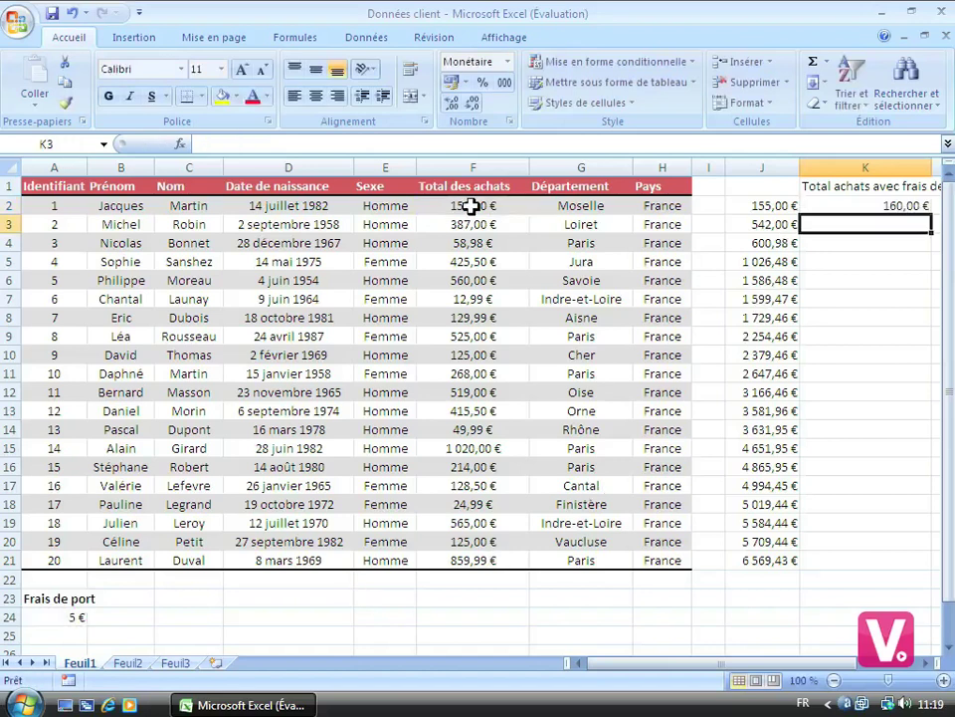
# Fill the formula from K2 down to K21 and compare the shipping-cost references in K2 and K3 with cell A24
pyautogui.click(881, 206)
pyautogui.moveTo(931, 212); pyautogui.dragTo(923, 564)
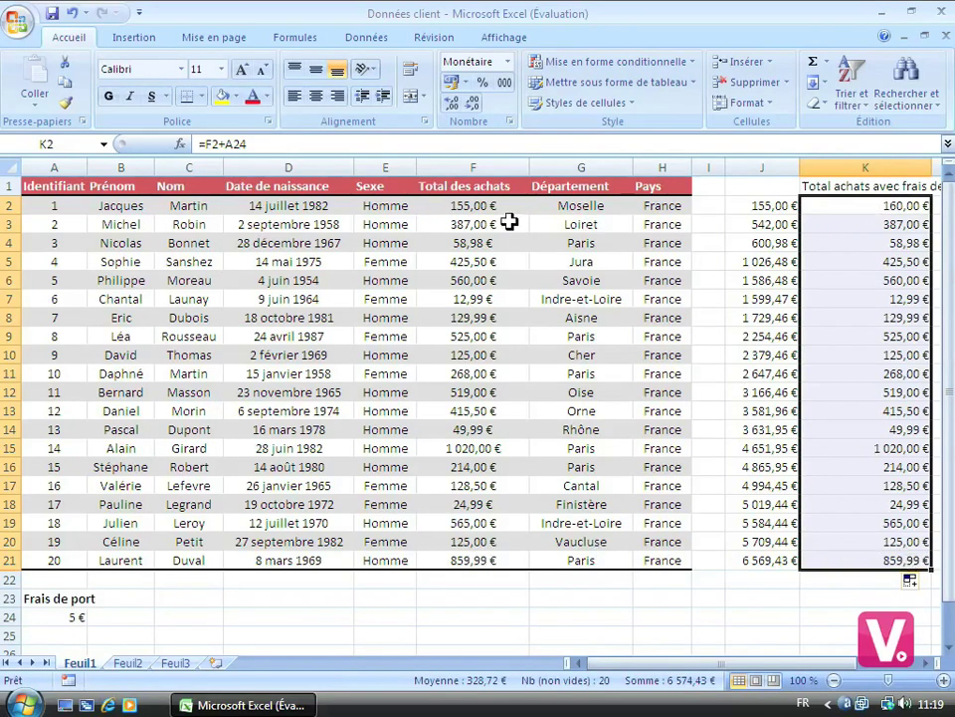
pyautogui.click(856, 206)
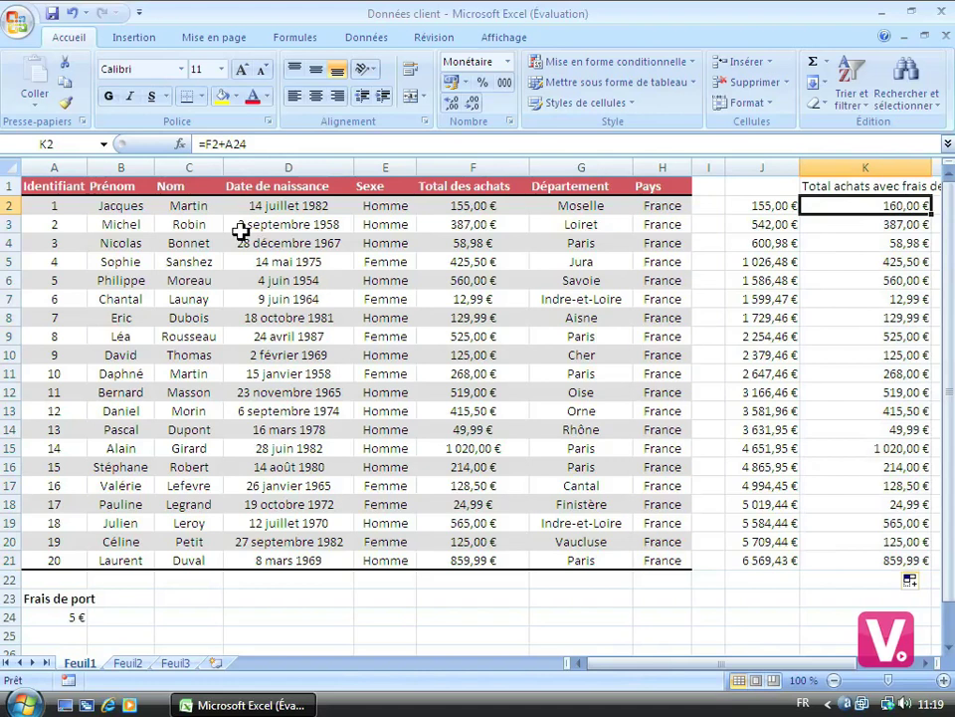
pyautogui.click(74, 613)
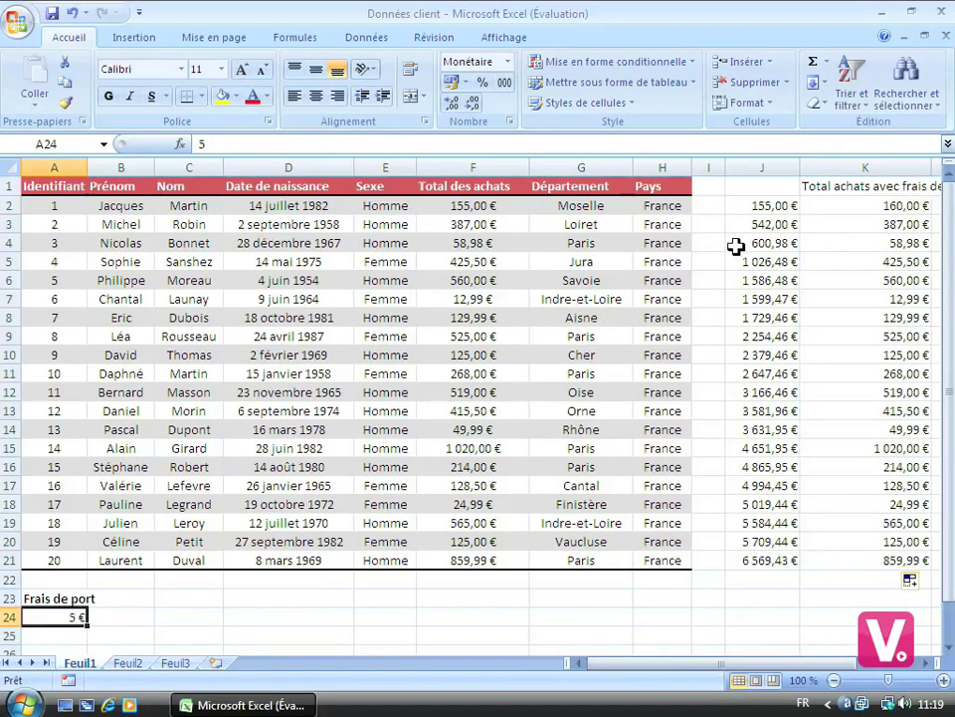
pyautogui.click(862, 224)
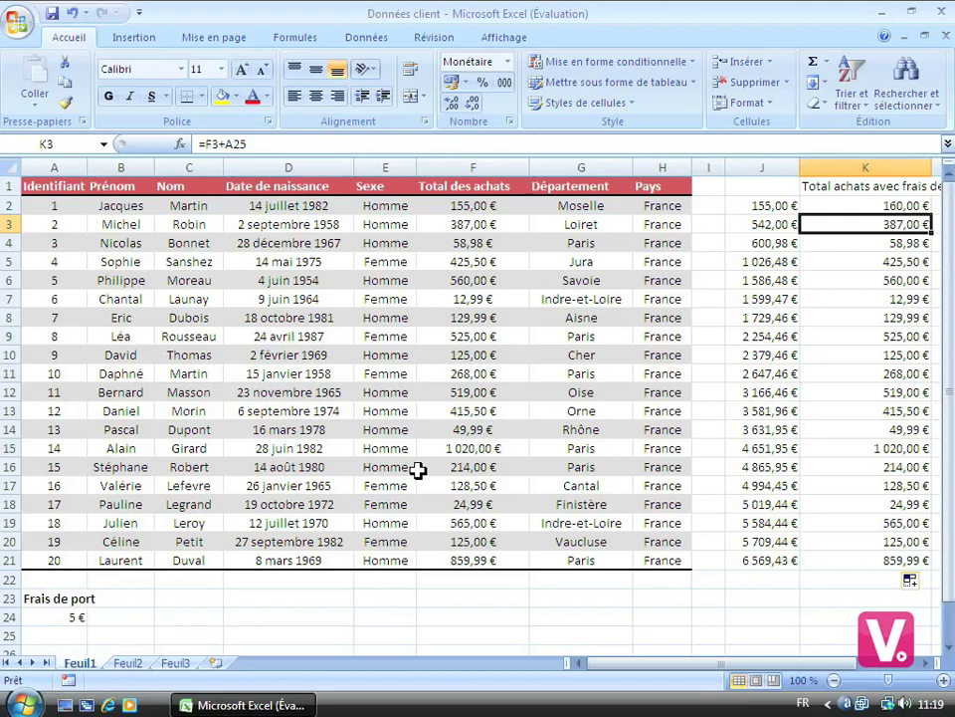
pyautogui.click(76, 613)
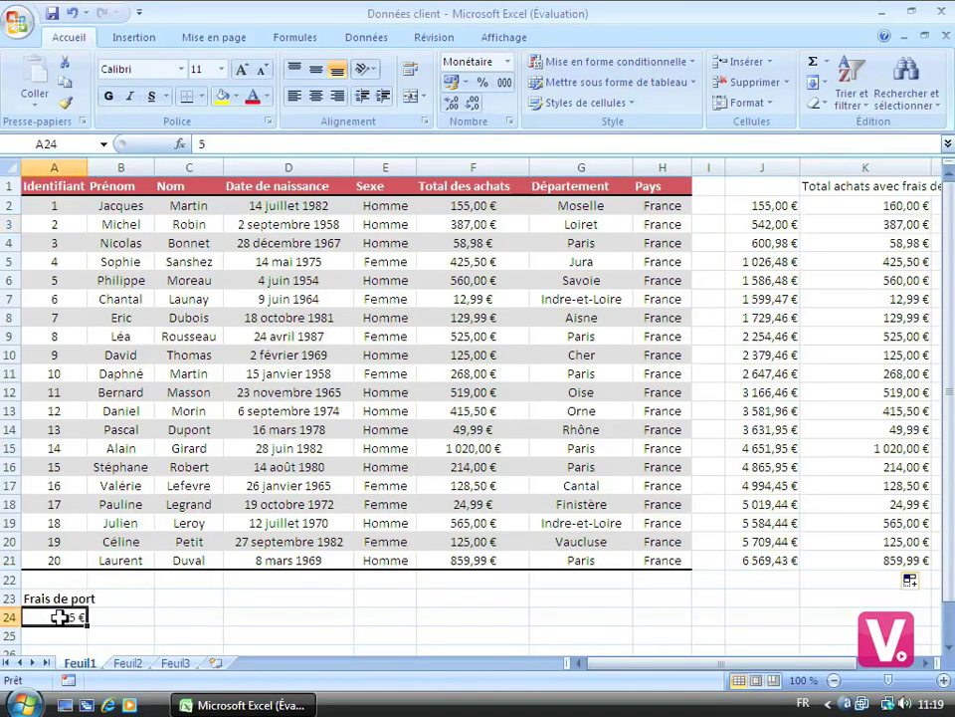
# Edit the formula in K2 to =F2+A$24 so the shipping-cost row is fixed
pyautogui.click(865, 205)
pyautogui.doubleClick(862, 205)
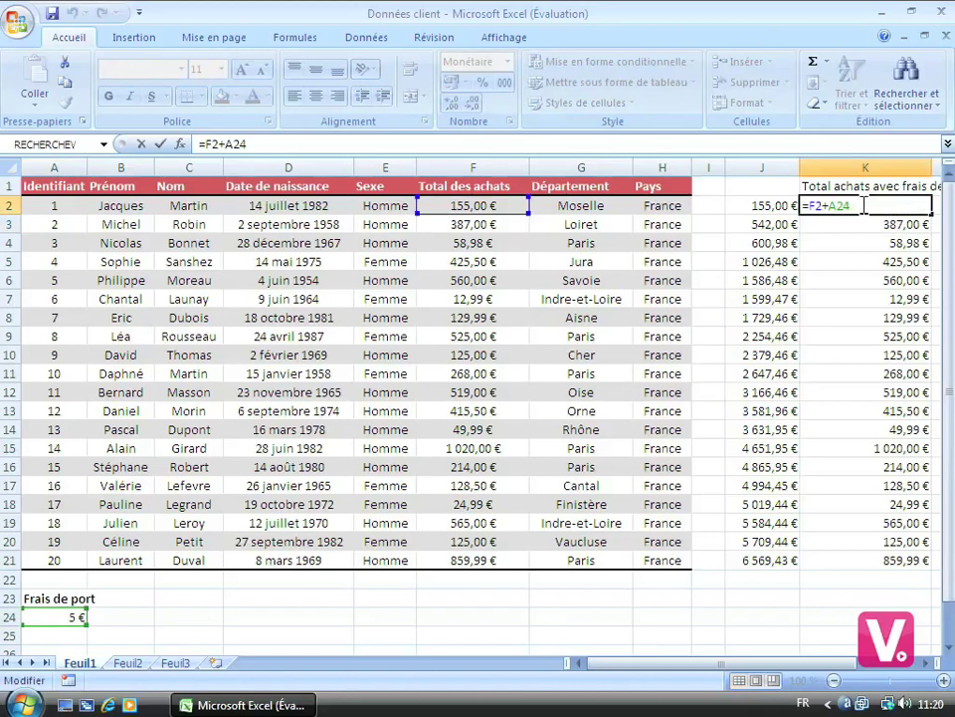
pyautogui.doubleClick(859, 205)
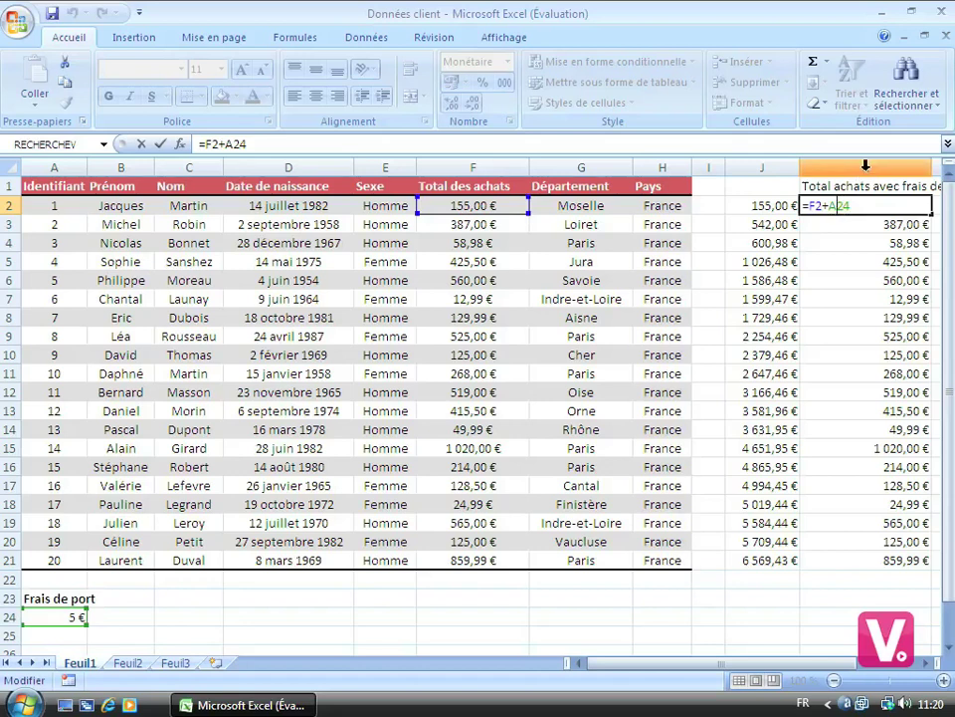
pyautogui.write('$')
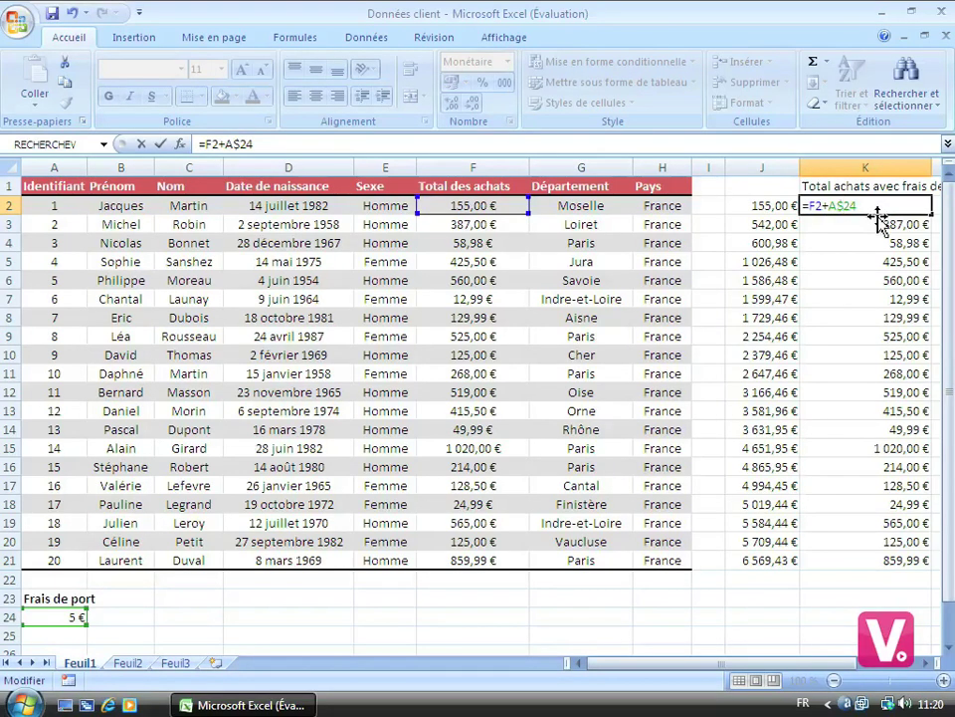
pyautogui.press('Return')
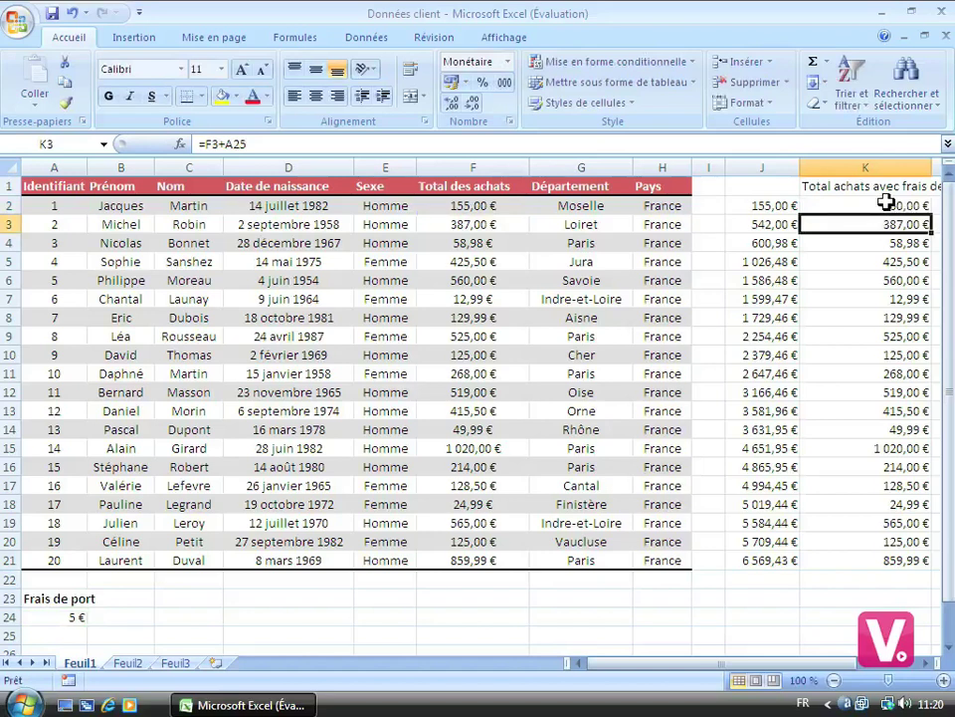
# Fill the formula with the fixed A$24 reference from K2 down to K21 and deselect the range
pyautogui.click(885, 204)
pyautogui.moveTo(930, 214); pyautogui.dragTo(926, 563)
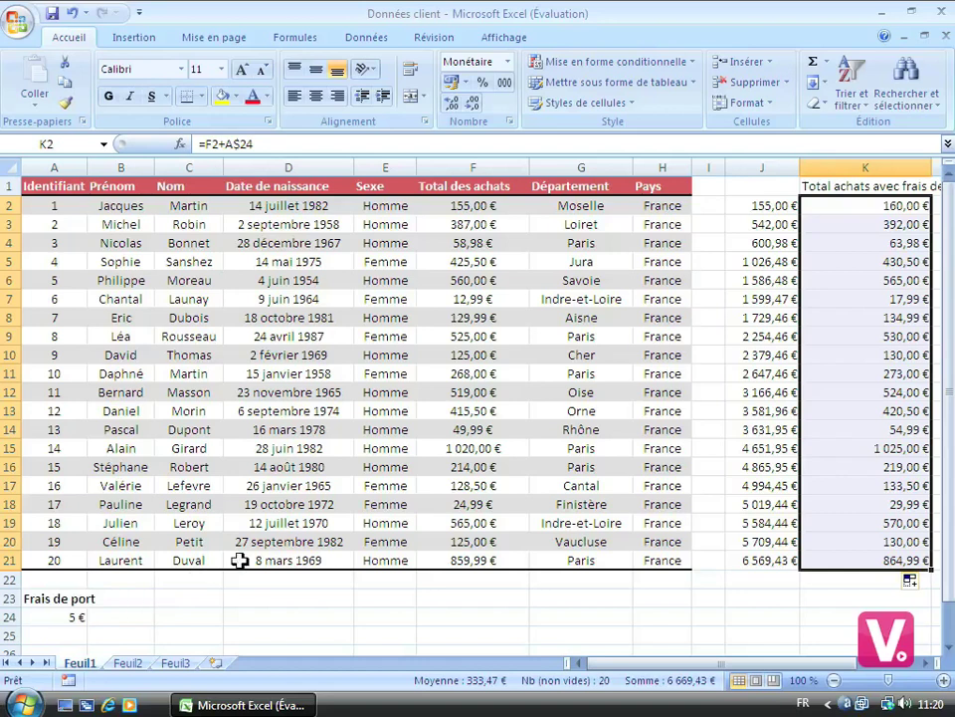
pyautogui.click(382, 355)
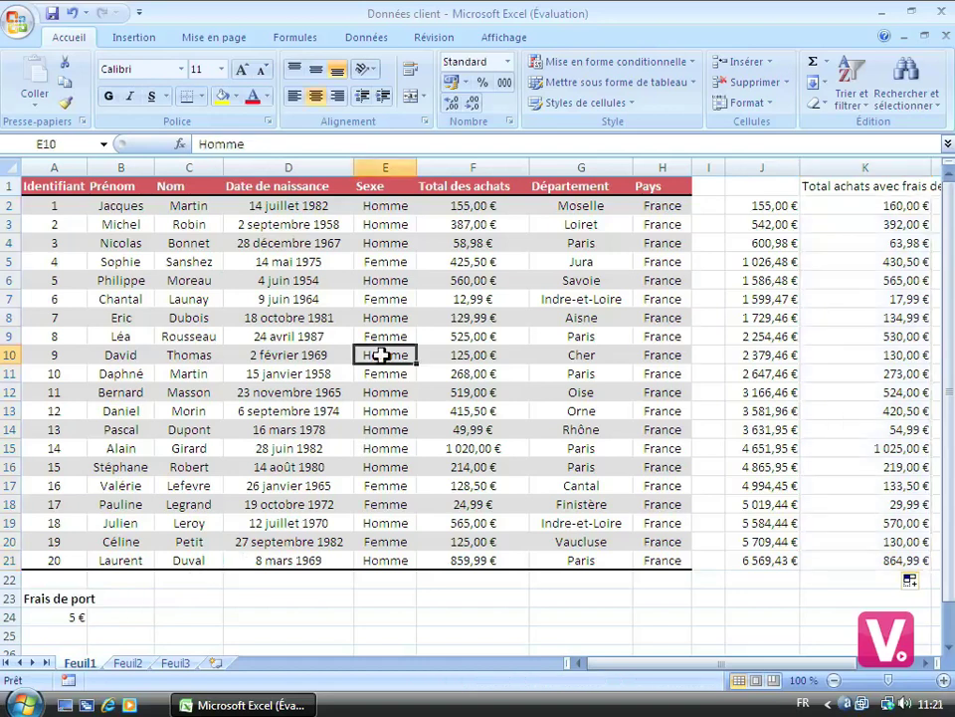